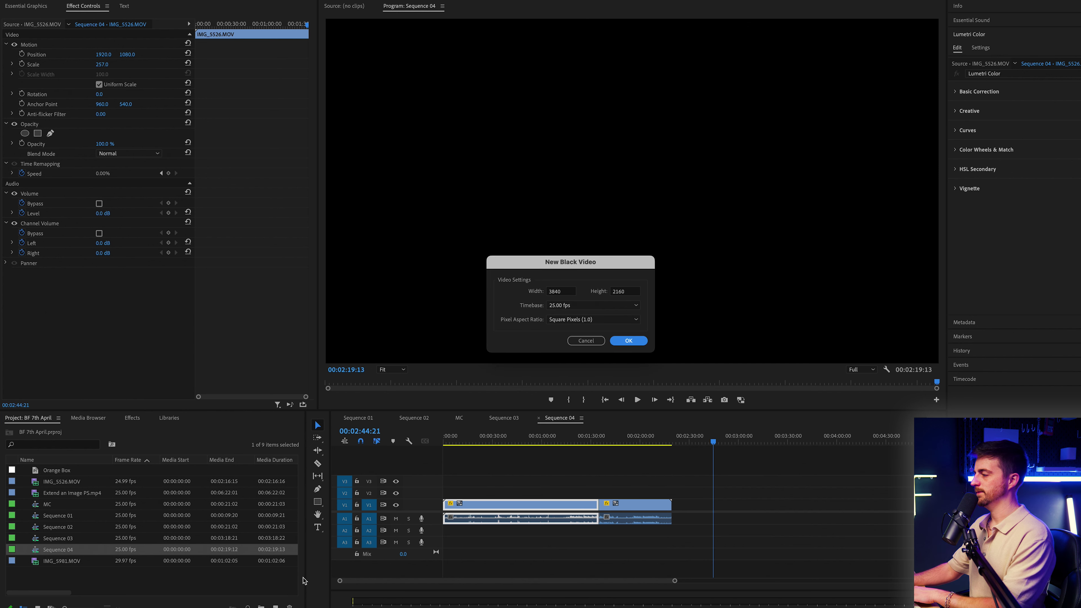
- Create a 3840 × 2160 black video at 25 fps and place it on track V3 after the existing clips
key("Return")
left_click_drag(62, 470, 647, 481)
key("=")
key("=")
left_click_drag(683, 434, 657, 438)
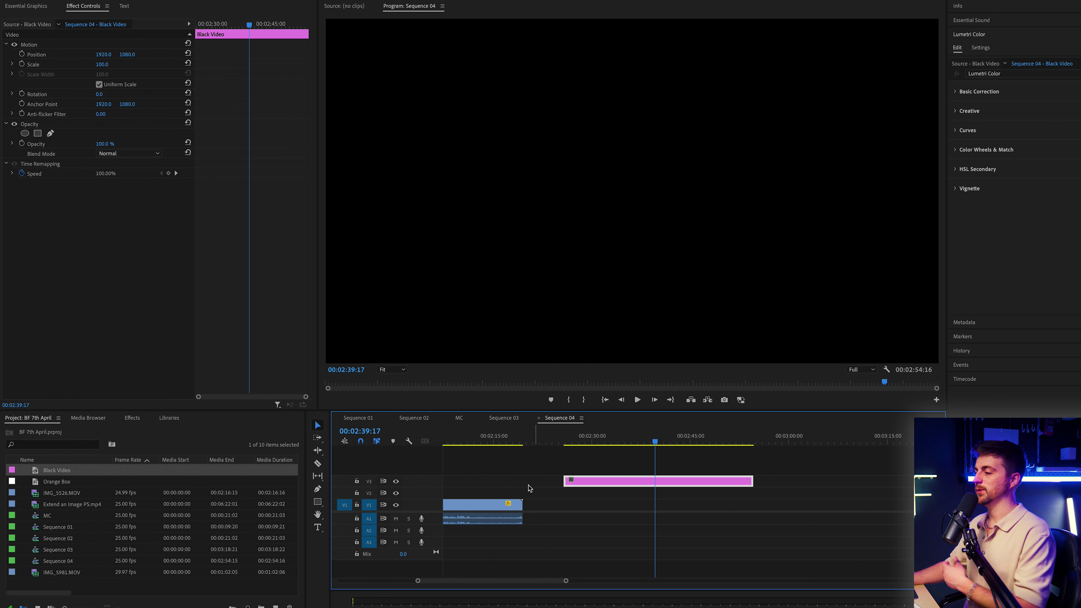
- Find the 4-Color Gradient effect and apply it to the black video clip in the timeline
left_click(134, 420)
left_click(76, 432)
type("4c")
scroll(79, 469, "down", 5)
left_click(43, 596)
left_click_drag(566, 517, 643, 484)
- Set the gradient's Color 1 to a blue-violet and Color 2 to a dark navy blue
left_click(102, 224)
left_click_drag(590, 314, 565, 363)
left_click(668, 244)
left_click(101, 243)
left_click(591, 329)
left_click(562, 314)
left_click(670, 248)
- Set the gradient's Color 3 to a vivid blue-violet and Color 4 to a lighter violet-blue
left_click(102, 267)
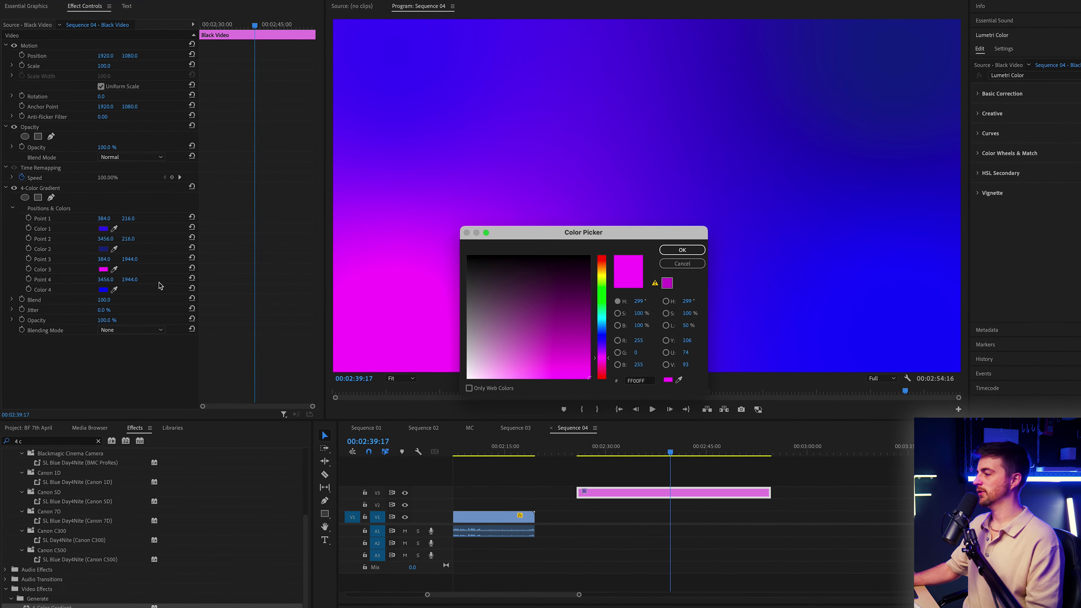
left_click(601, 347)
left_click(691, 252)
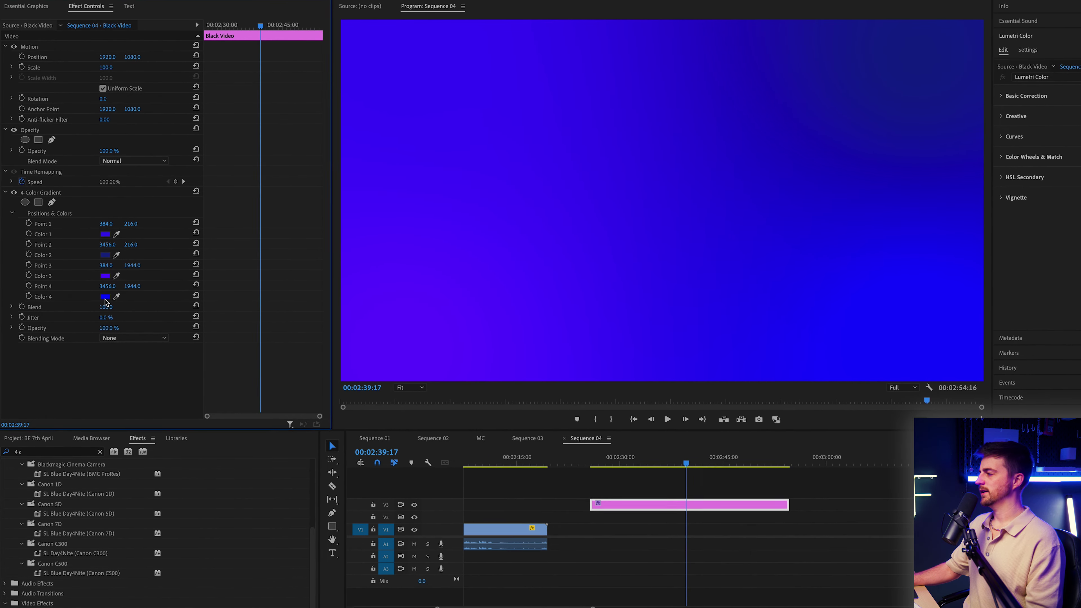
left_click(105, 298)
left_click(550, 369)
left_click(707, 259)
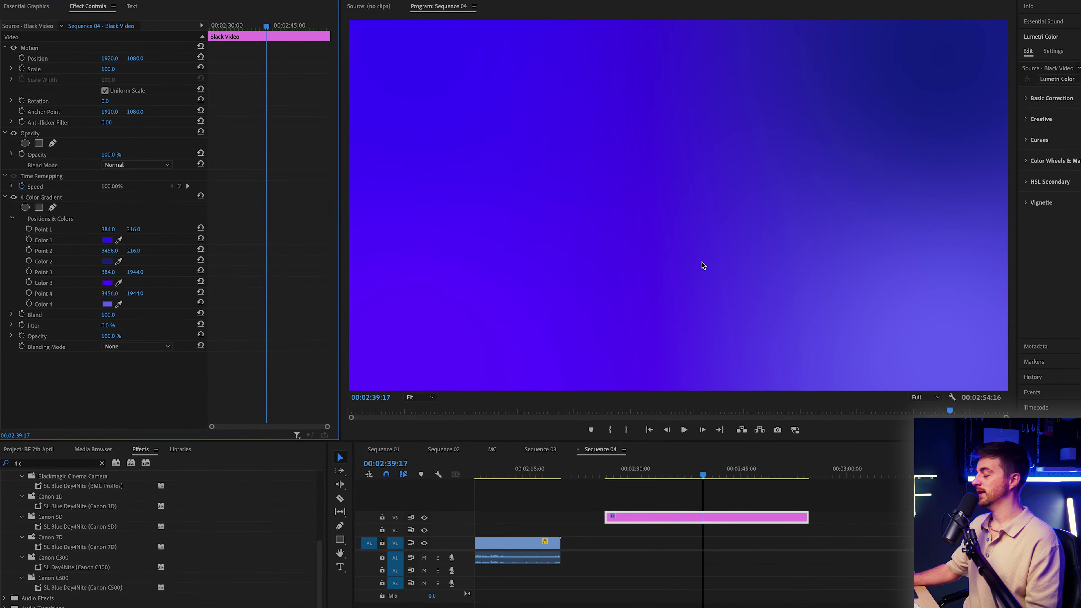
- Raise the gradient's Blend to 1350 and play back the clip to check it
left_click_drag(108, 315, 641, 318)
key("space")
key("space")
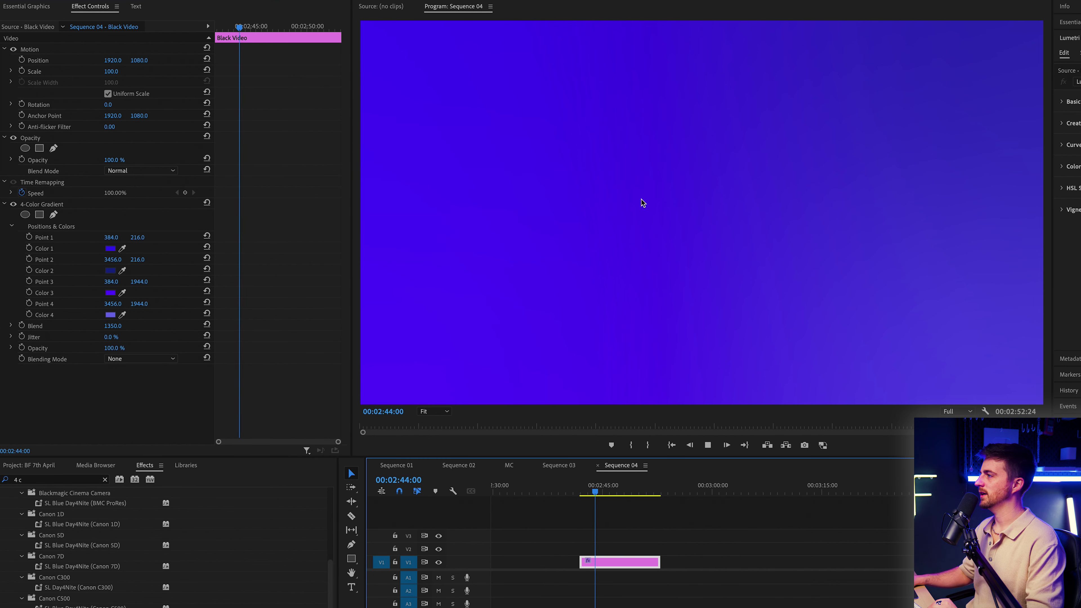
key("space")
- Draw a four-point freeform opacity mask on the black video as a diagonal band extending beyond the frame's edges
left_click(442, 412)
left_click(438, 459)
left_click(429, 413)
left_click(434, 448)
left_click(40, 141)
left_click(54, 149)
left_click(726, 94)
left_click(517, 211)
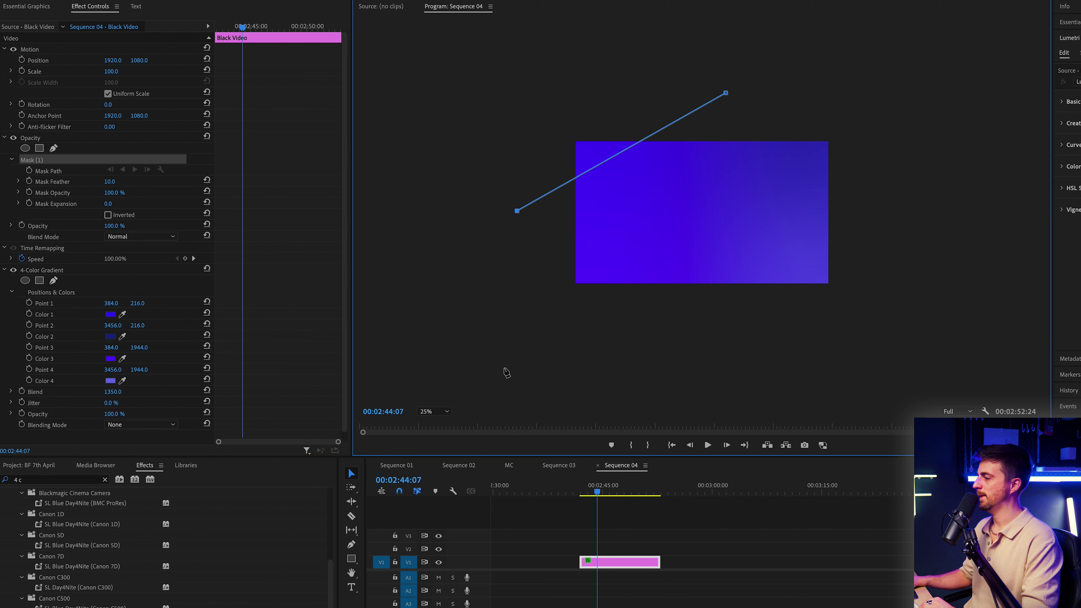
left_click(525, 385)
left_click(877, 191)
left_click(768, 60)
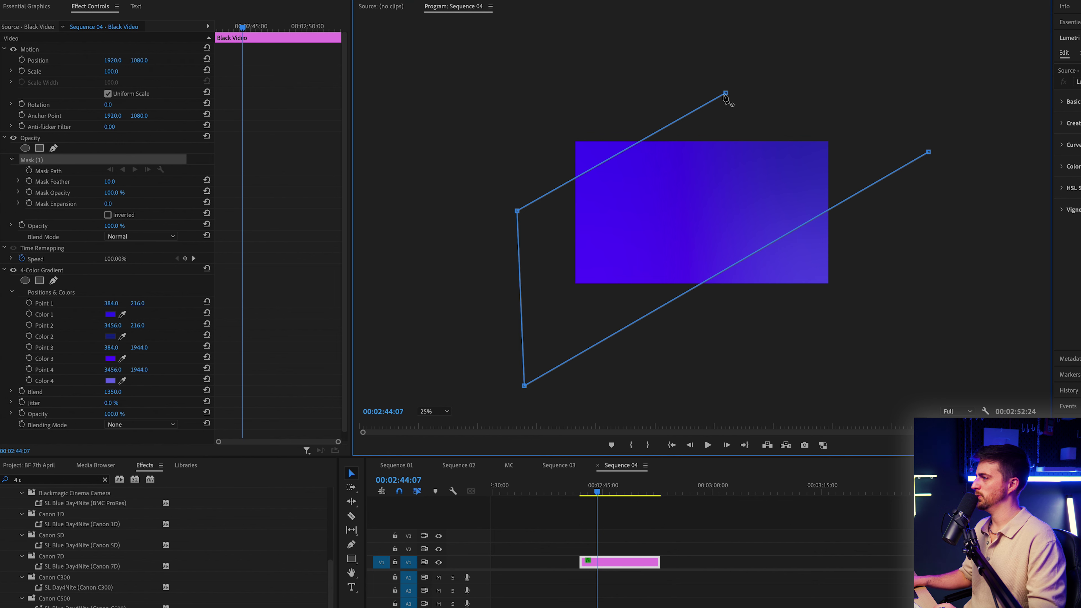